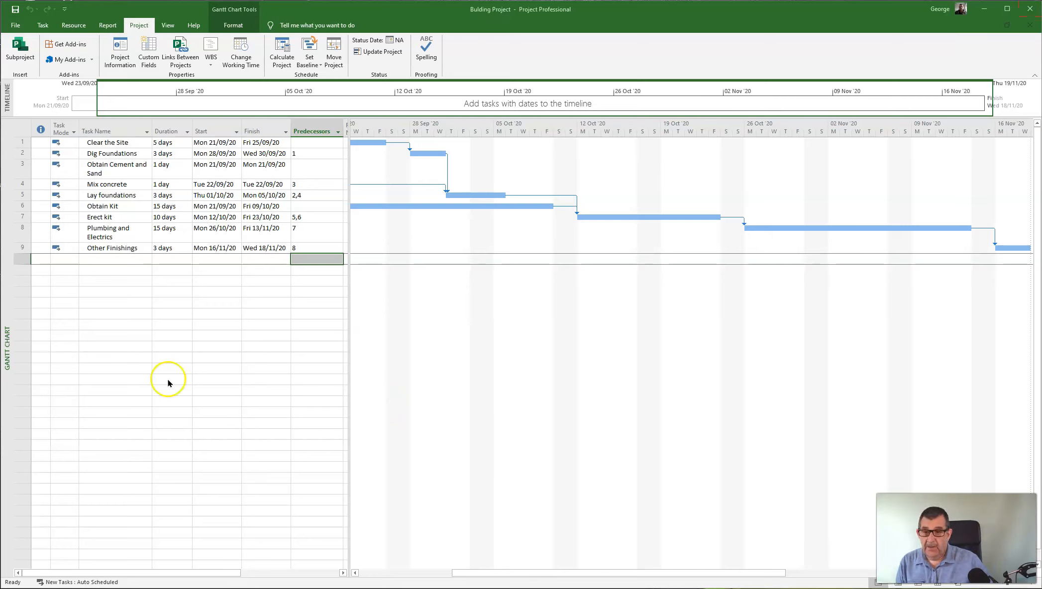
Insert a new task above Clear the Site in the task list.
click(98, 143)
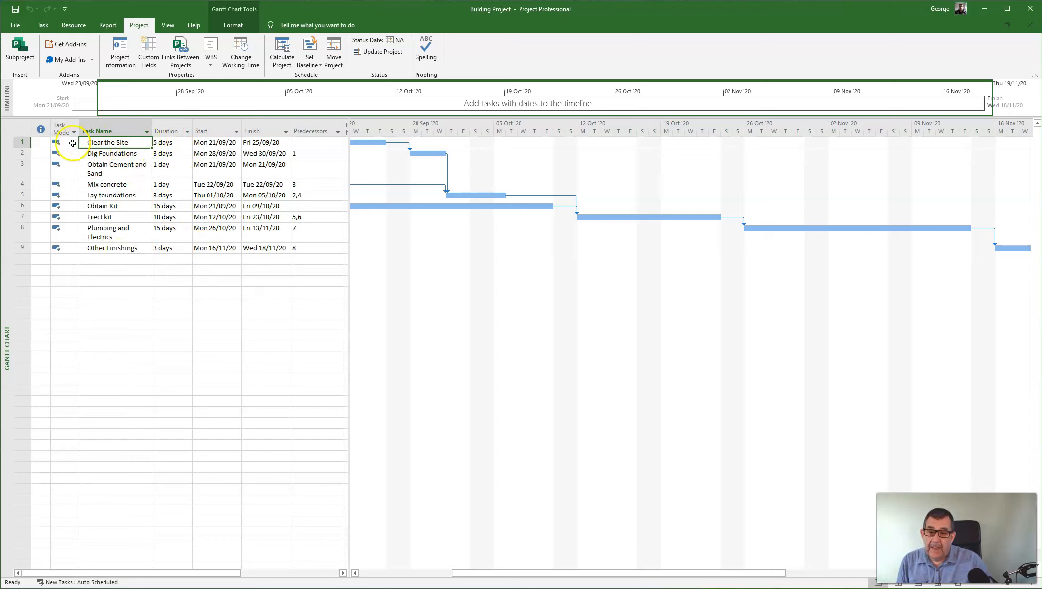
right_click(108, 143)
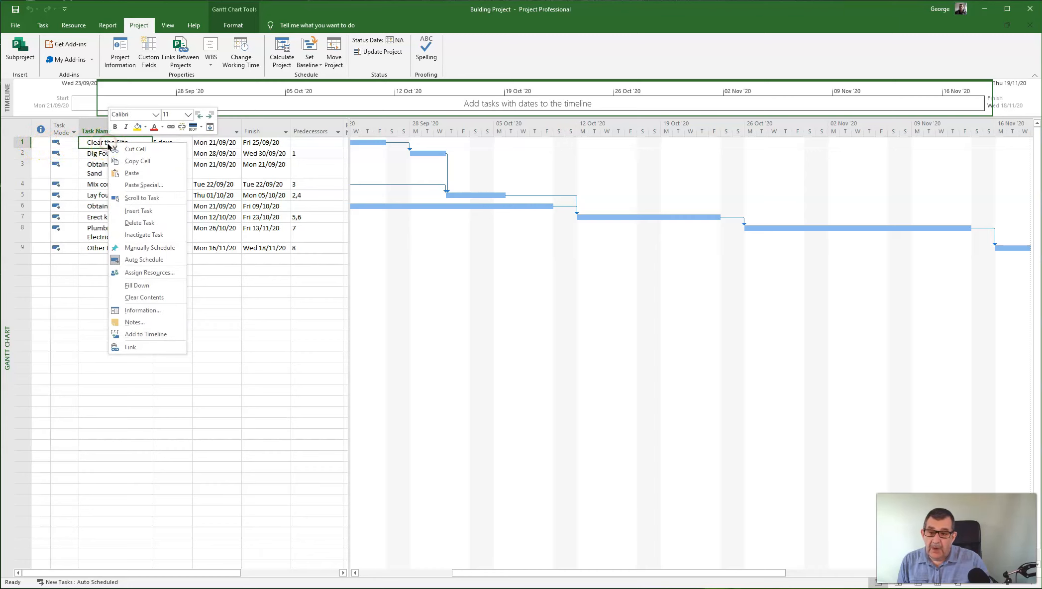
click(163, 211)
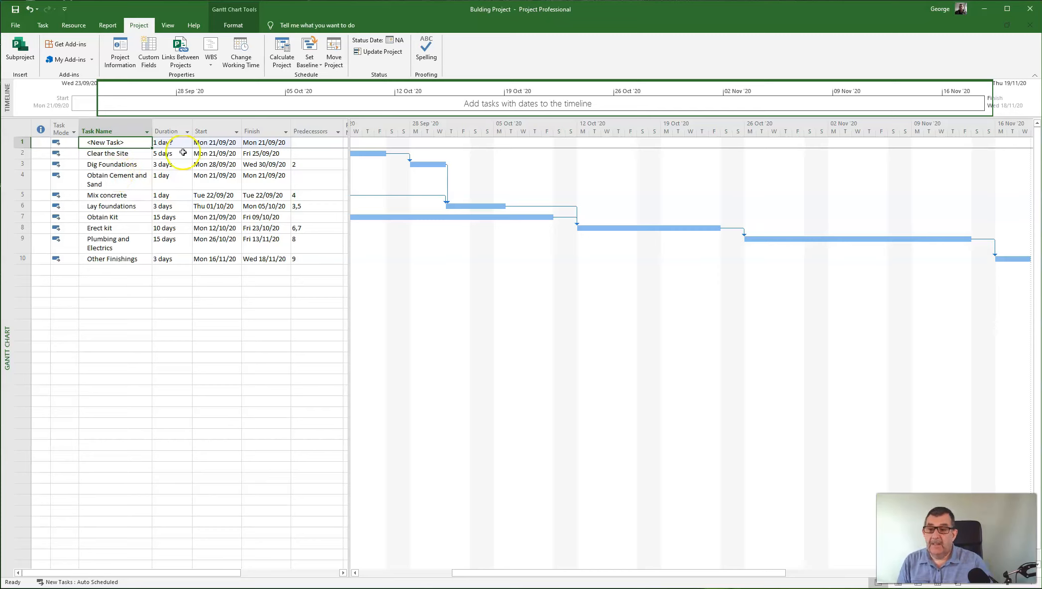
Name the new first task Groundworks.
click(124, 143)
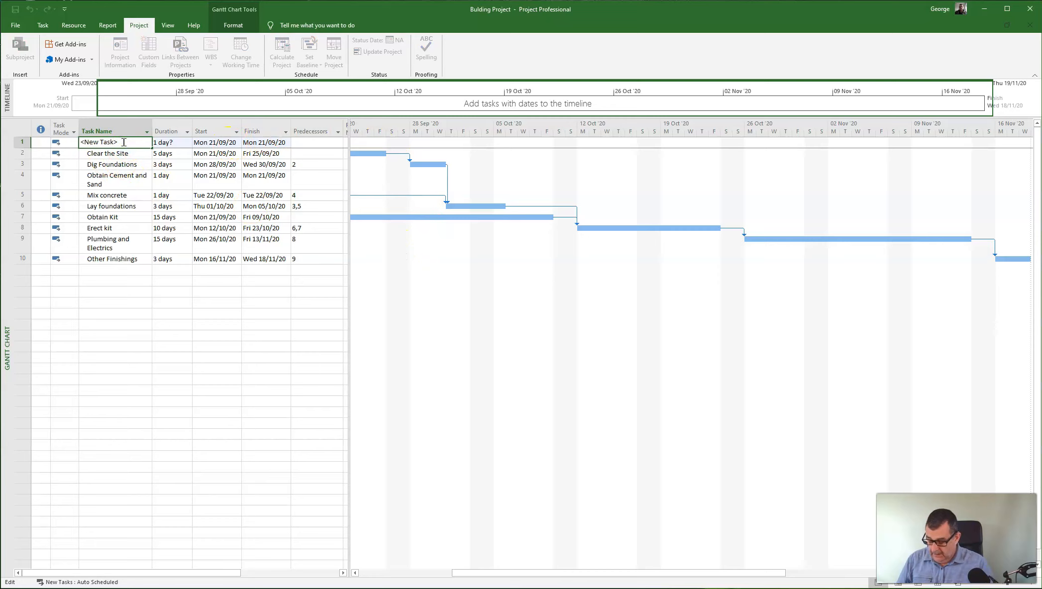
text(G)
key(BackSpace)
key(BackSpace)
key(BackSpace)
key(BackSpace)
key(BackSpace)
key(BackSpace)
key(BackSpace)
key(BackSpace)
key(BackSpace)
key(BackSpace)
key(BackSpace)
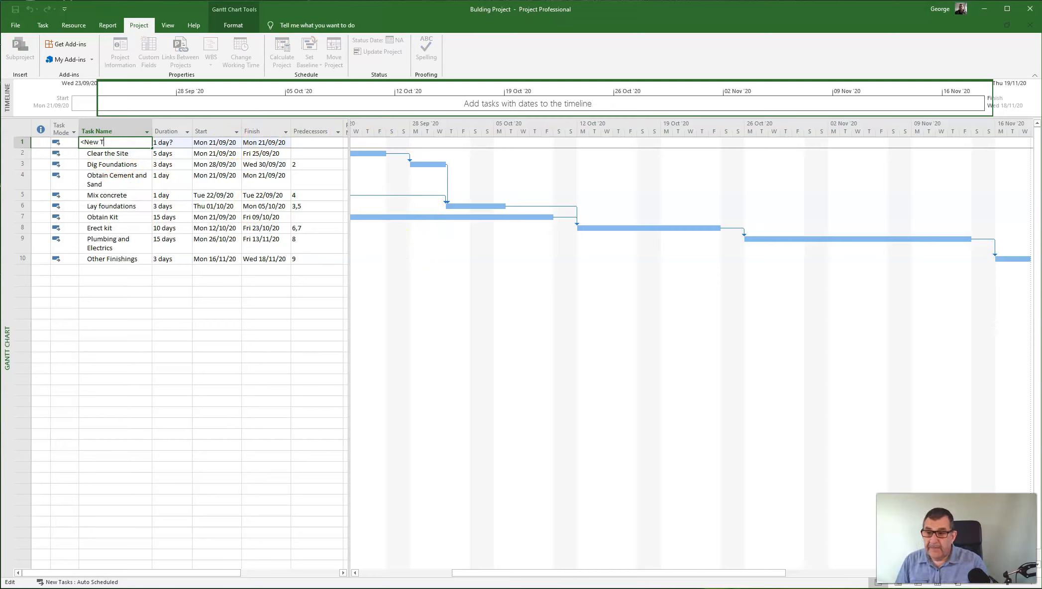
text(Geou)
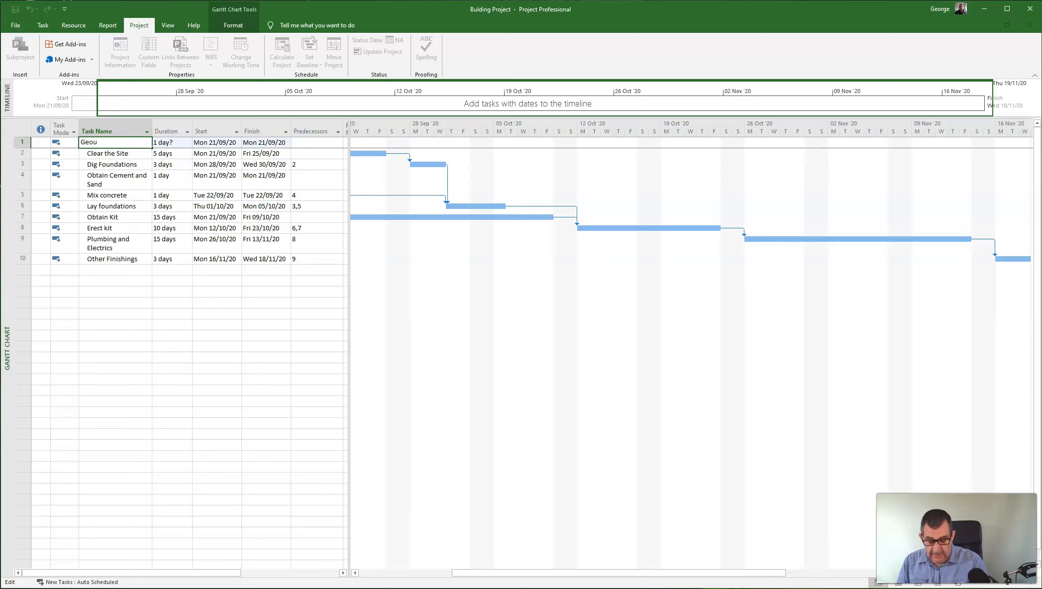
key(BackSpace)
key(BackSpace)
key(BackSpace)
text(rpo)
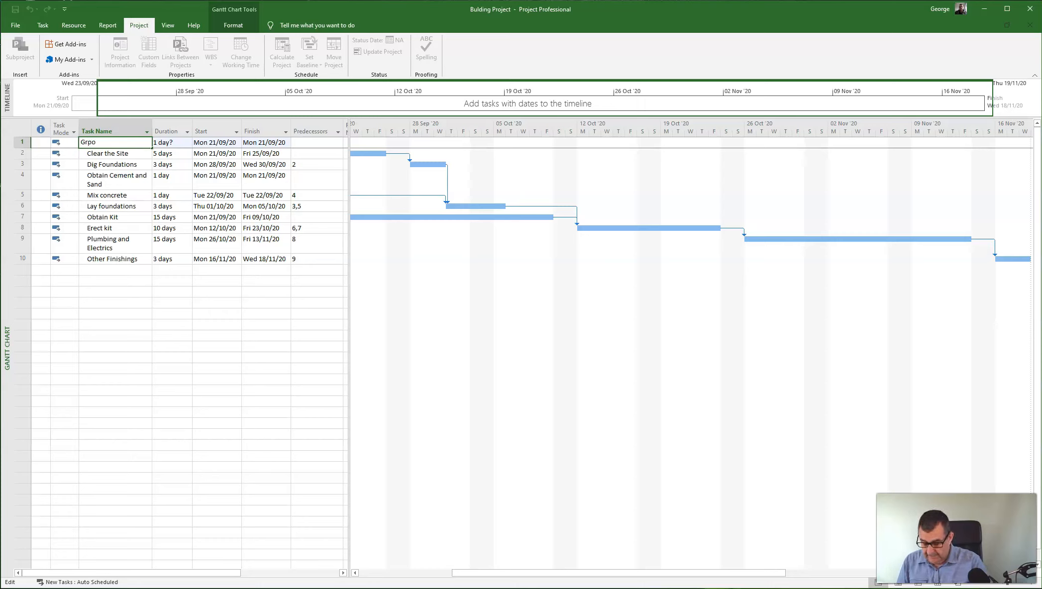
key(BackSpace)
key(BackSpace)
key(BackSpace)
text(ro)
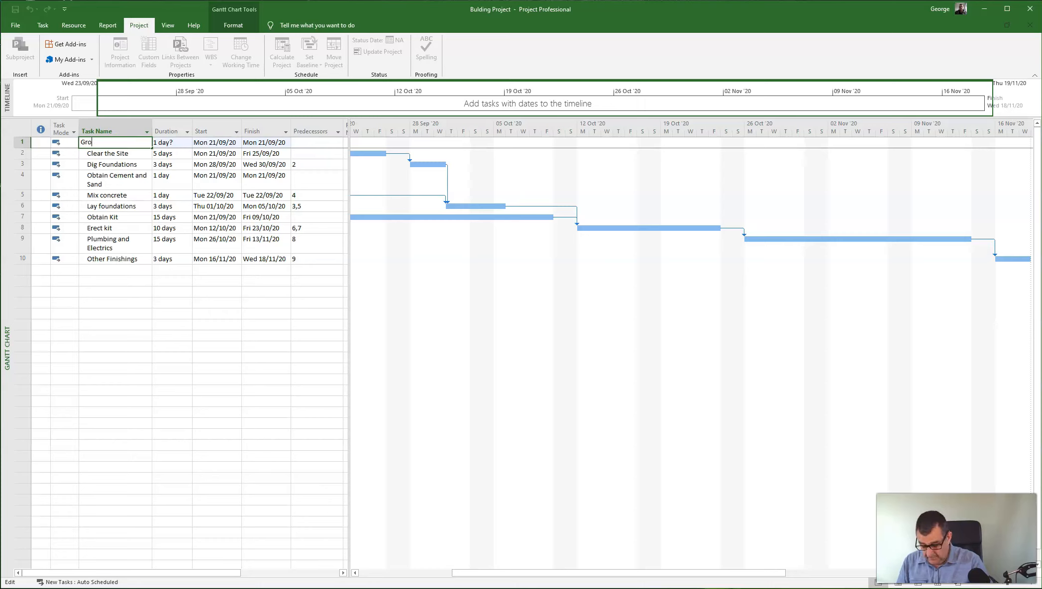
text(undworks)
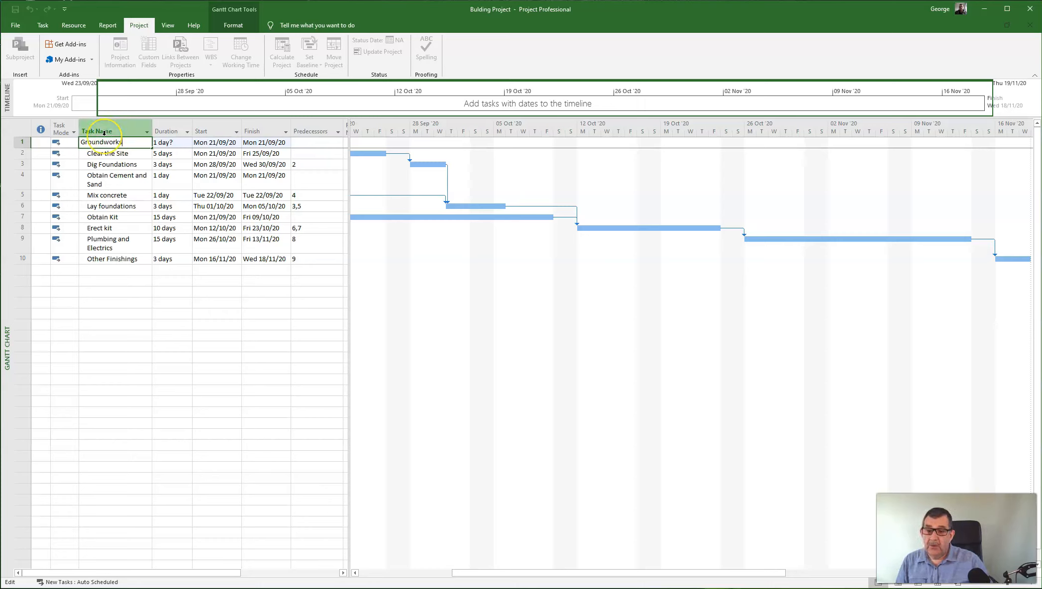
key(Return)
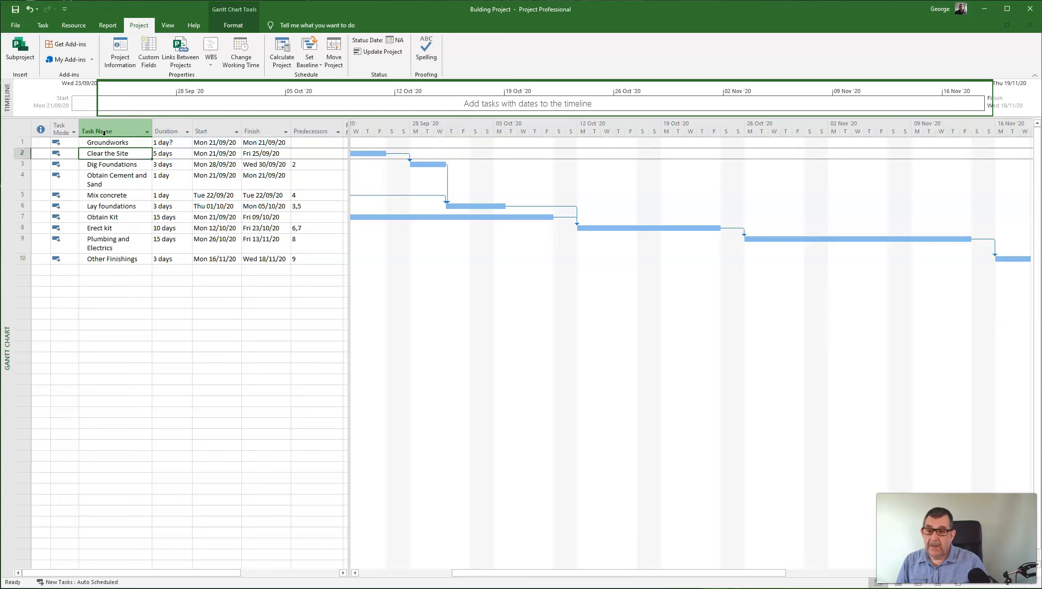
Save the changes made to the Bulding Project file.
click(142, 151)
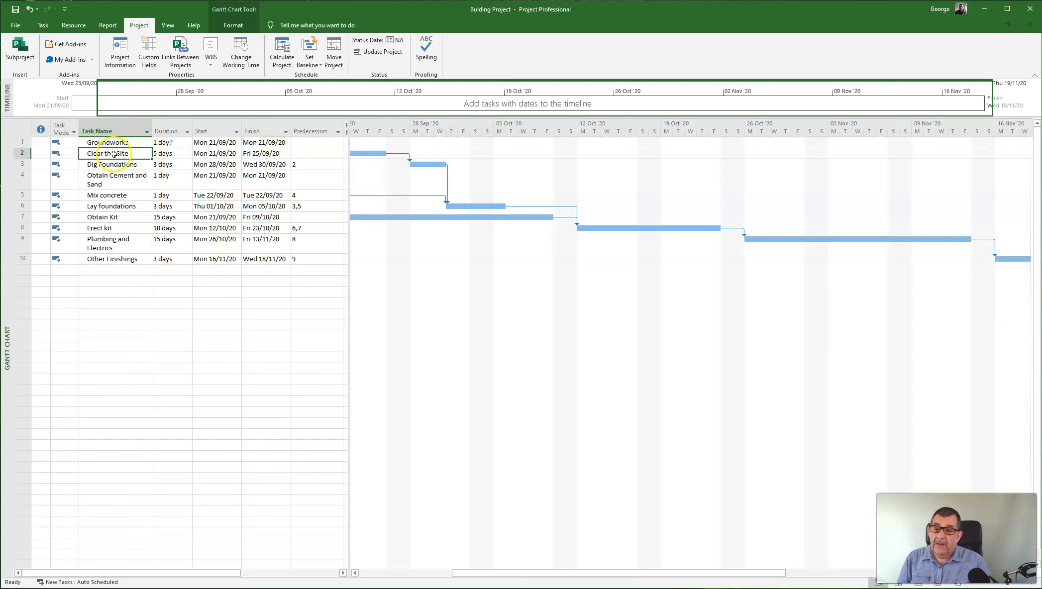
click(137, 143)
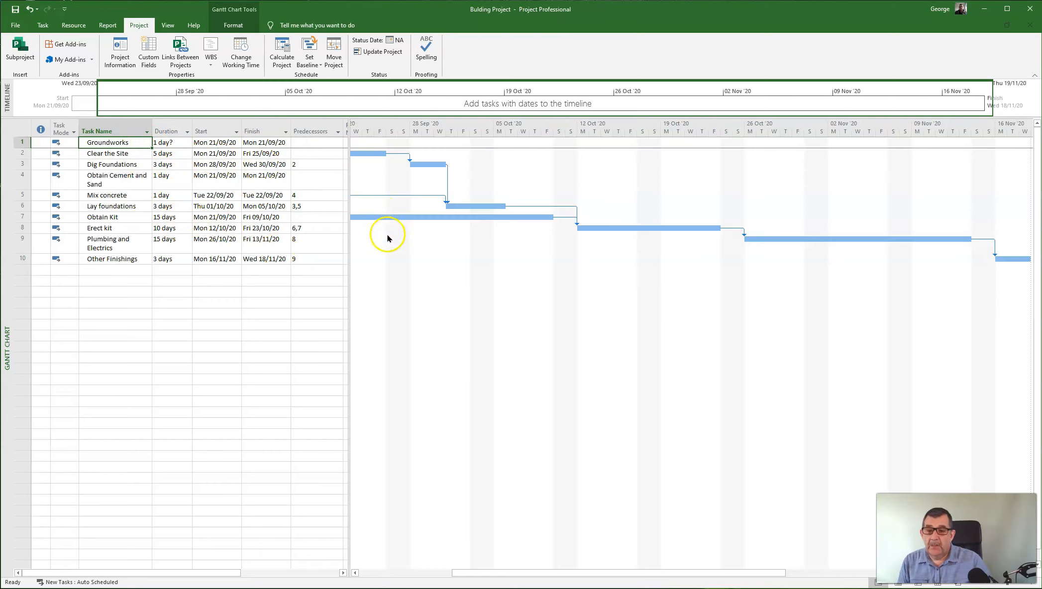
key(alt+F4)
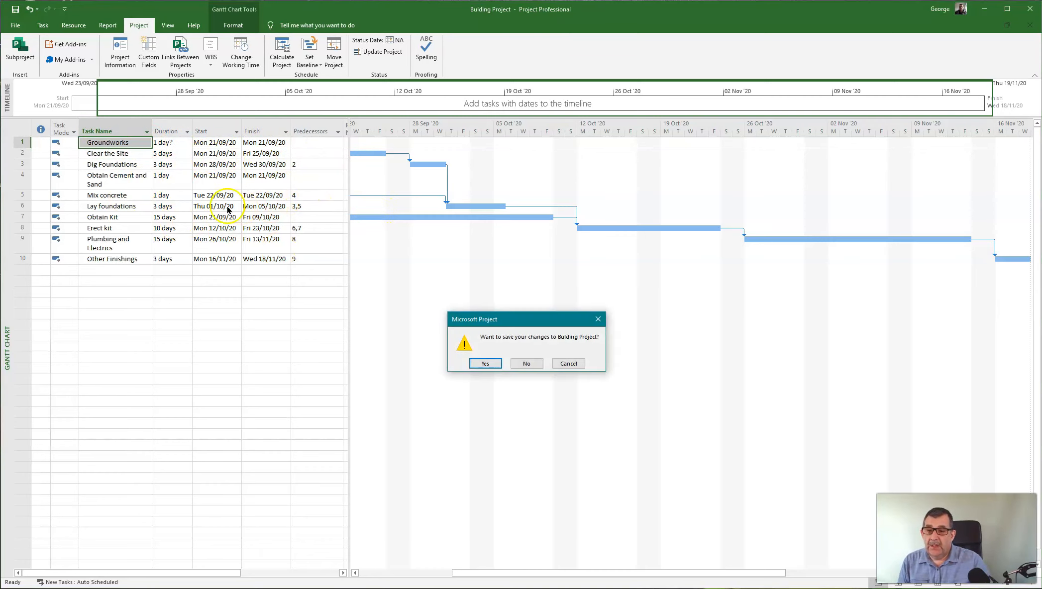
click(485, 364)
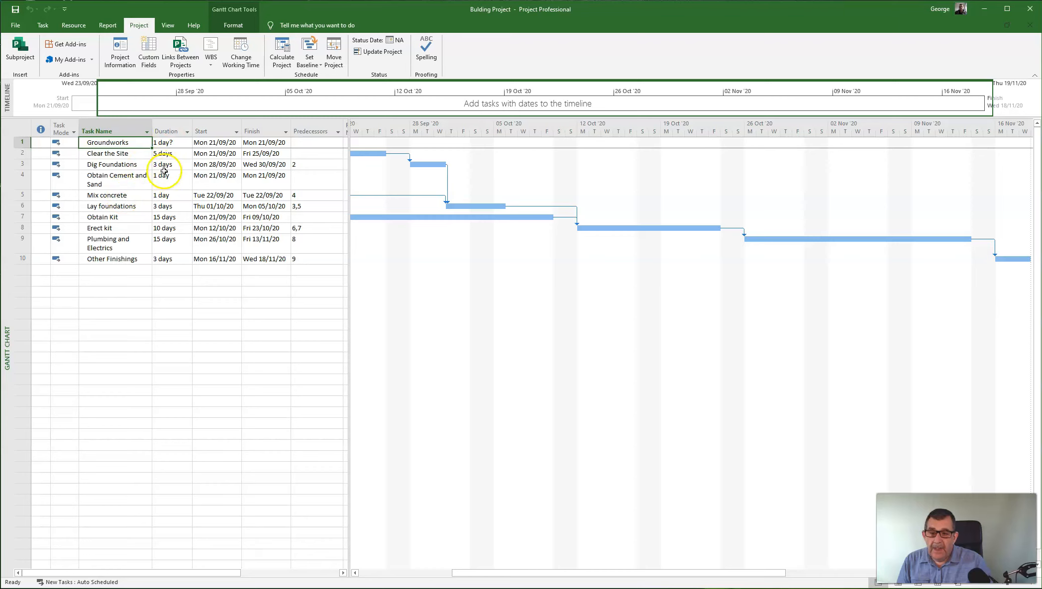
Indent the five tasks from Clear the Site through Lay foundations as subtasks of Groundworks.
click(141, 156)
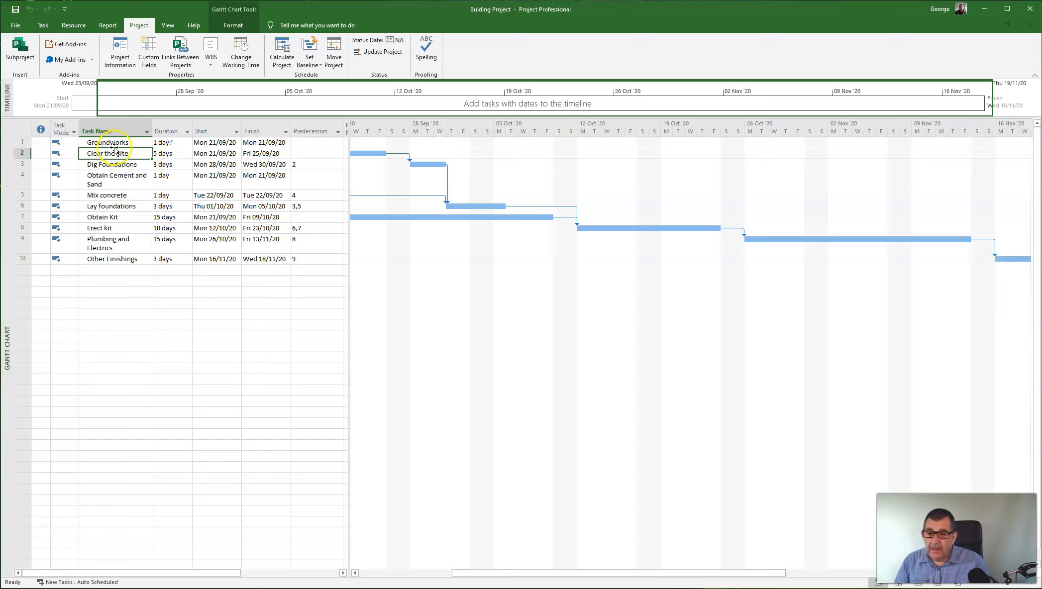
shift+click(131, 165)
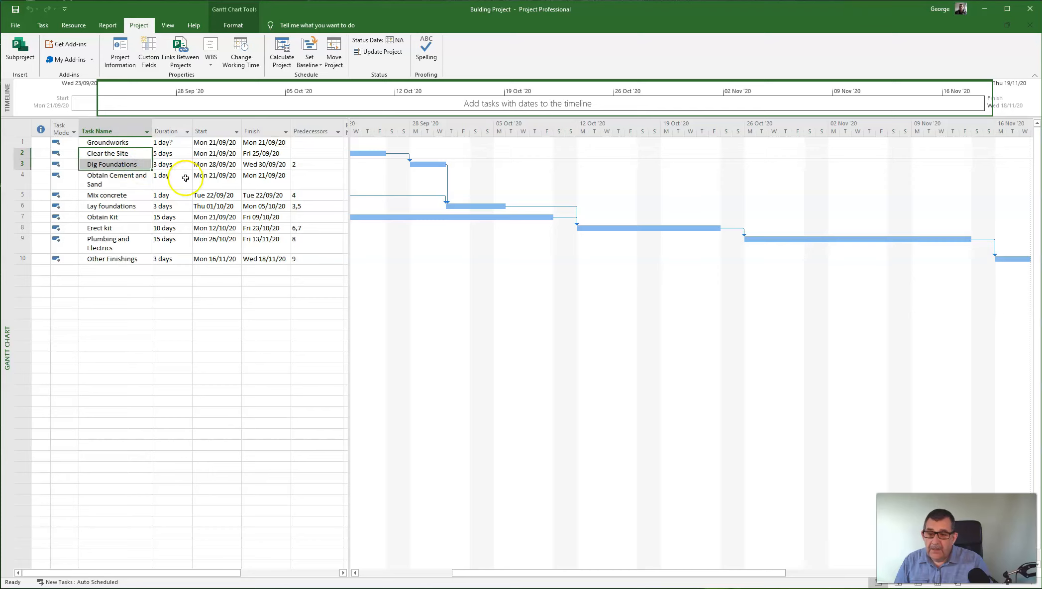
shift+click(132, 183)
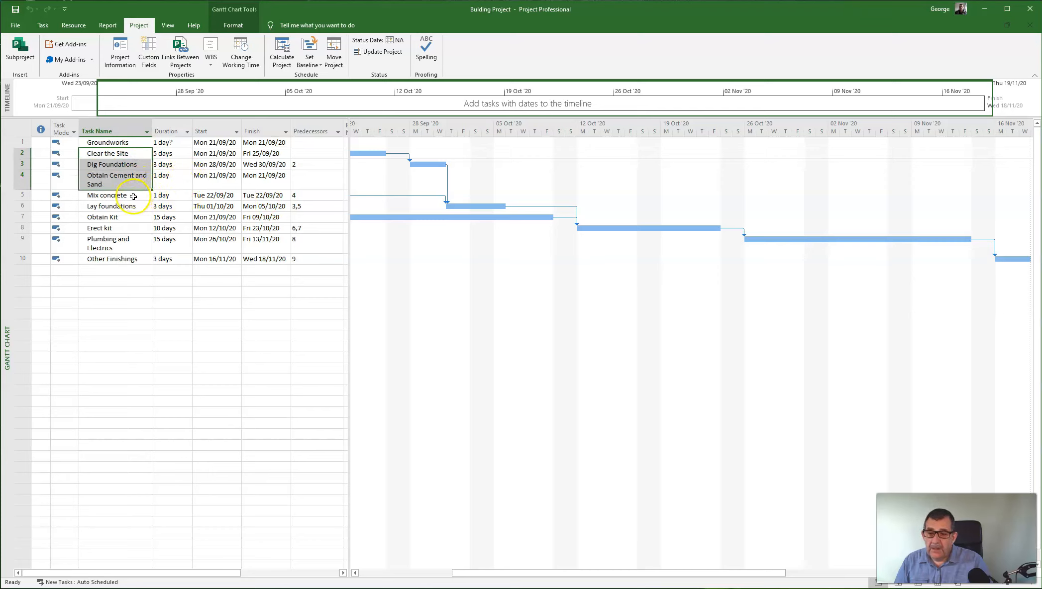
shift+click(134, 197)
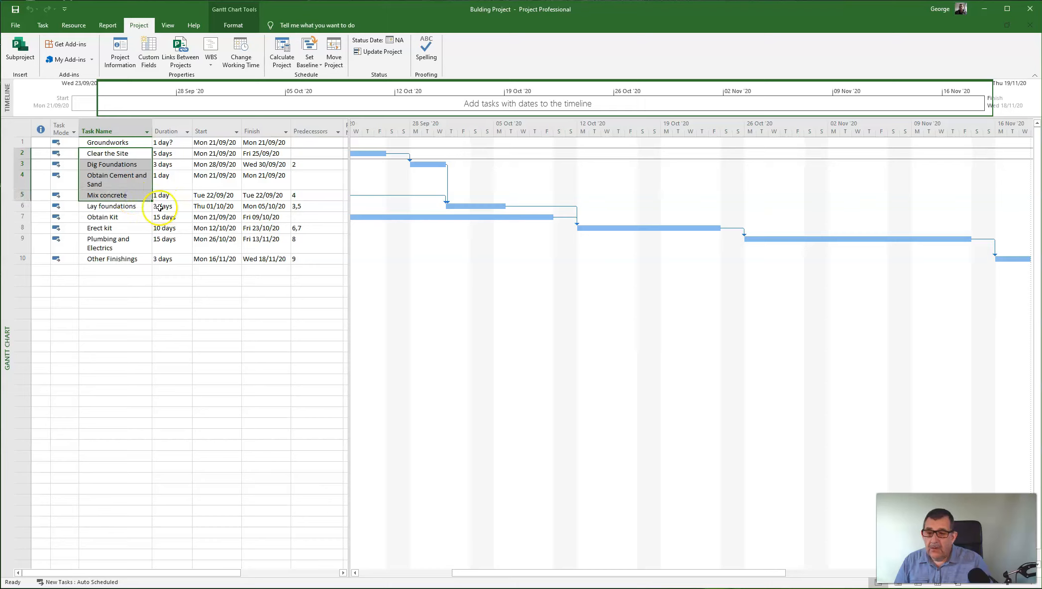
shift+click(134, 208)
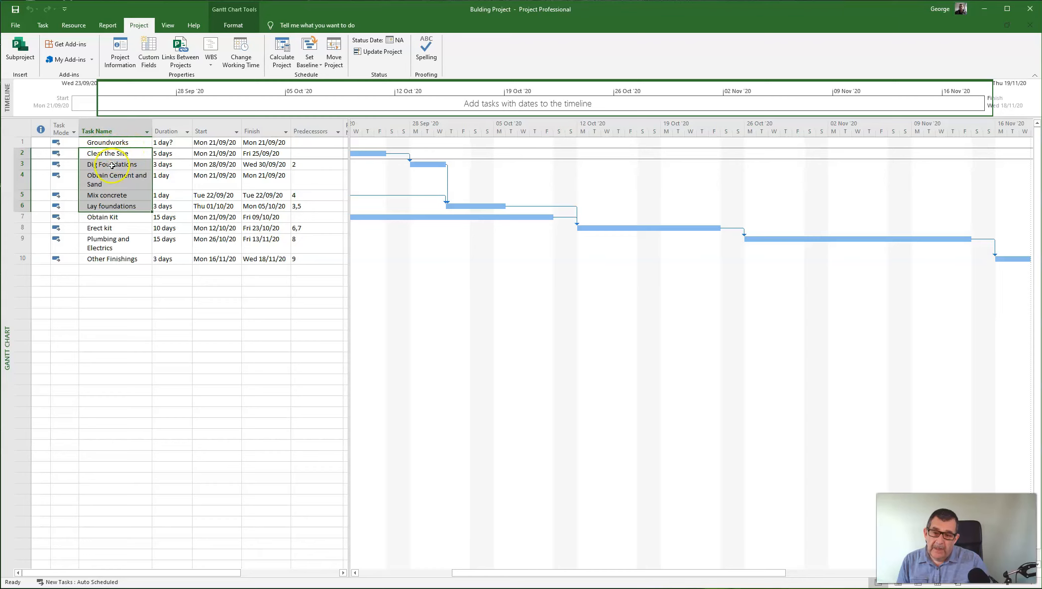
click(43, 26)
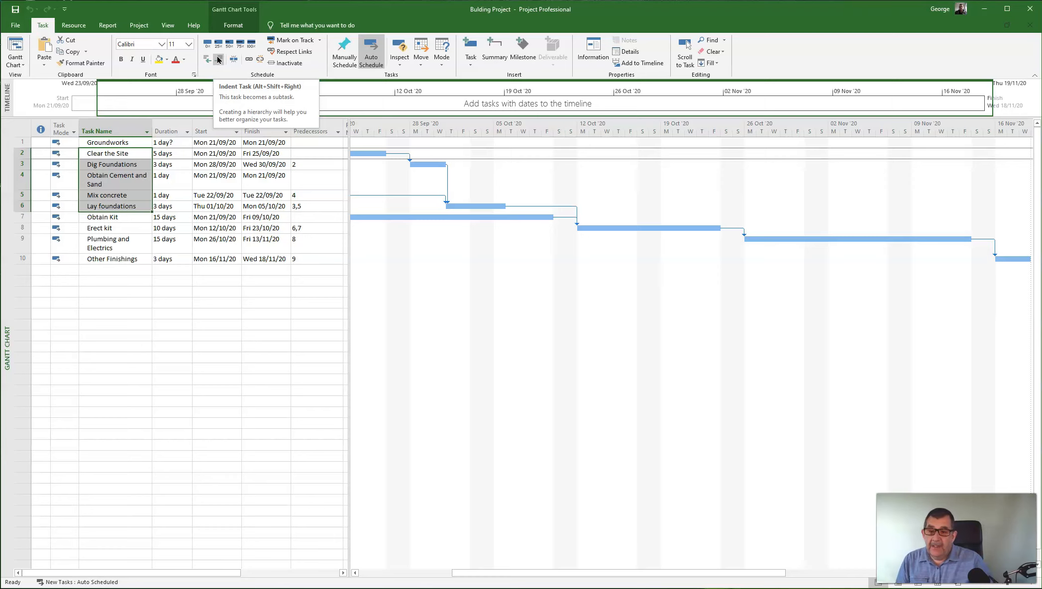
click(218, 60)
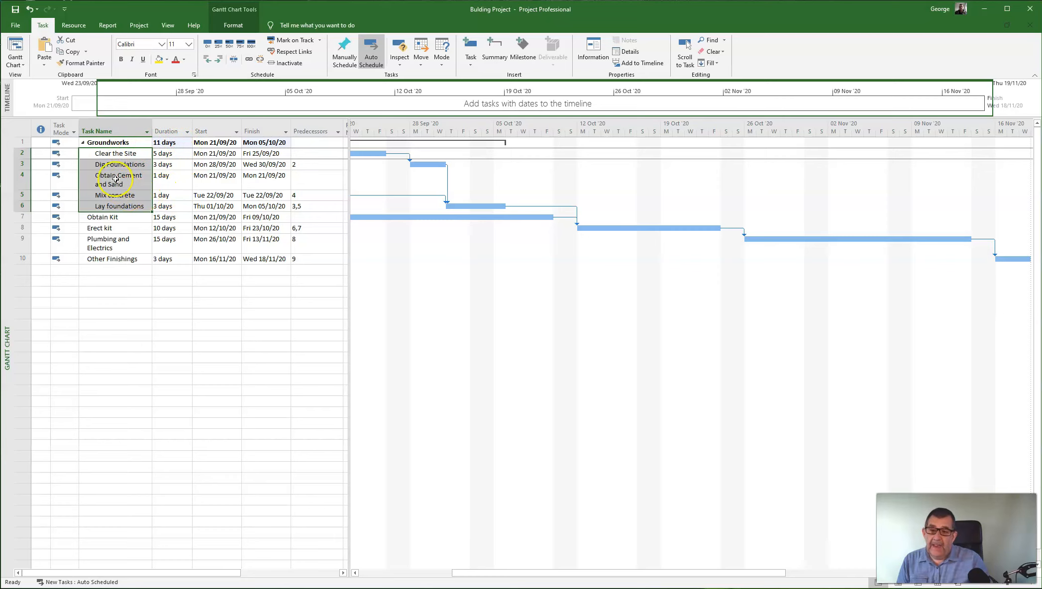
click(115, 281)
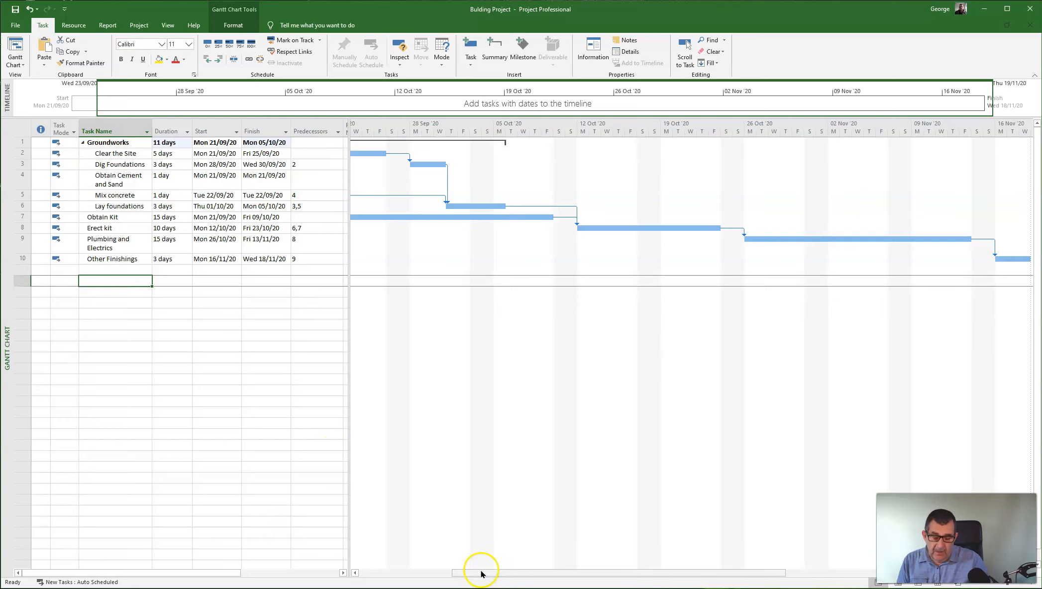
Examine the Groundworks summary bar and its subtask bars from the project start in the Gantt chart.
mouse_move(479, 573)
mouse_down()
mouse_move(383, 579)
mouse_move(463, 582)
mouse_up()
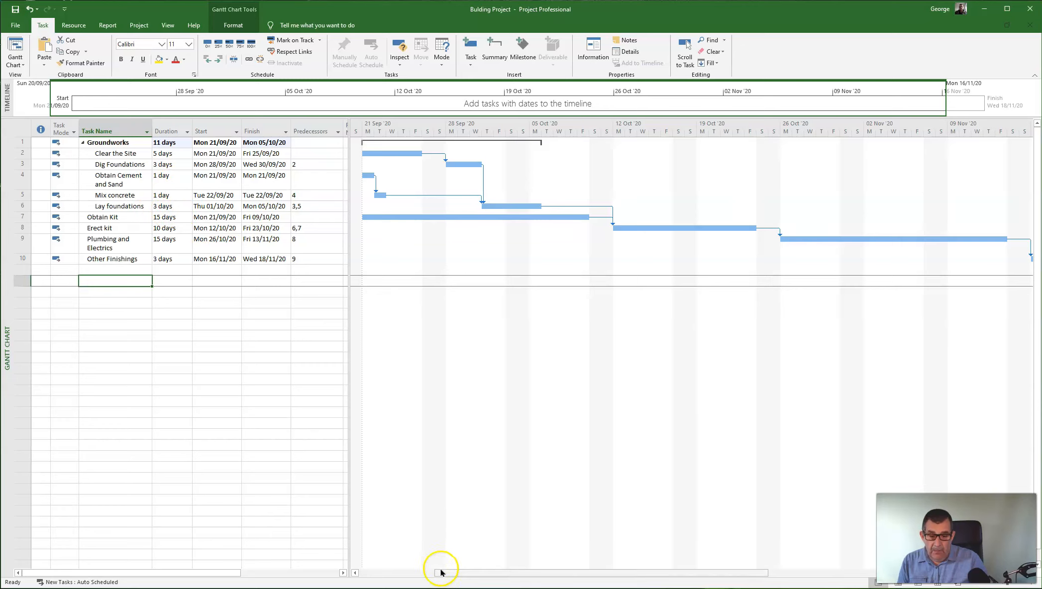
drag(452, 572, 426, 572)
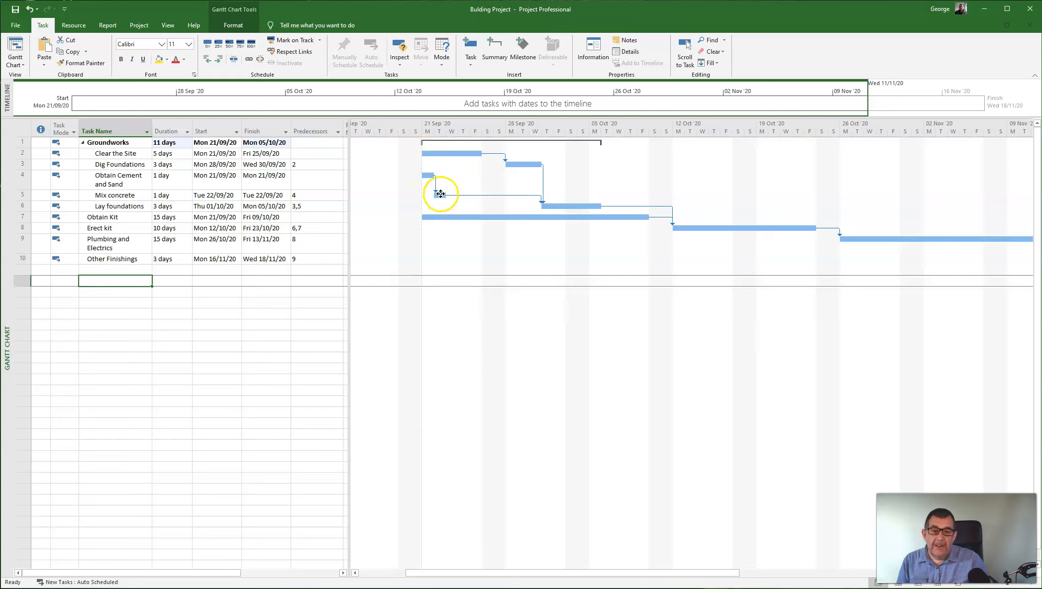
mouse_move(440, 193)
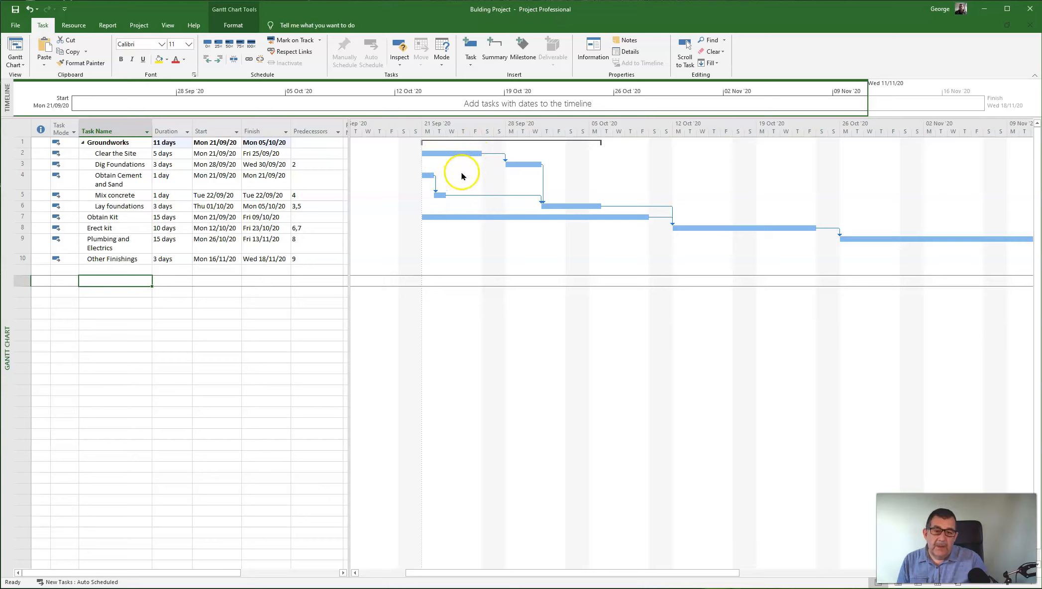
mouse_move(466, 153)
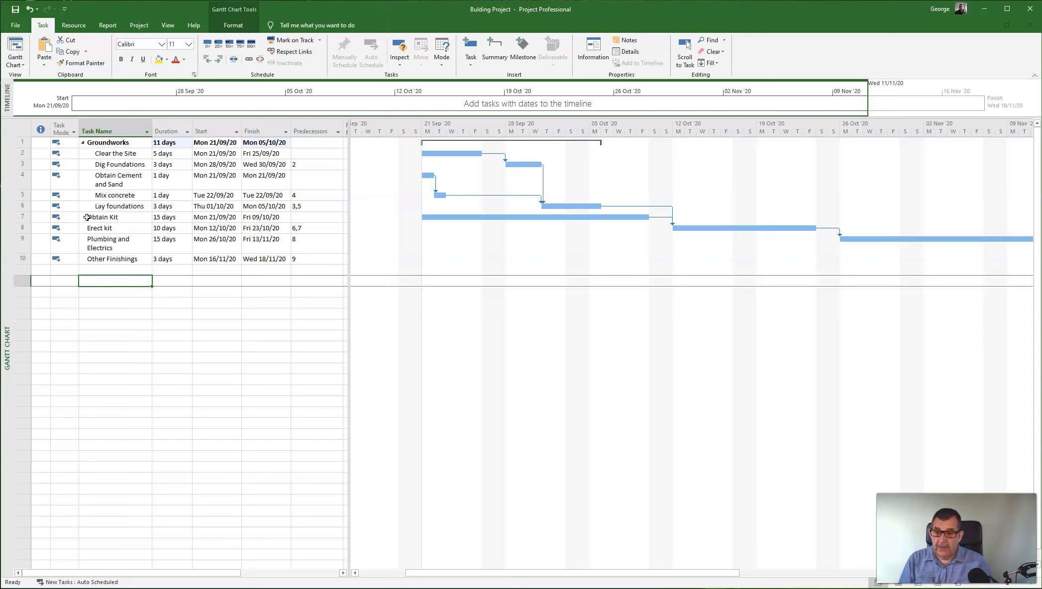
Insert a task named Building Works above Obtain Kit and outdent it to the same level as Groundworks.
click(86, 217)
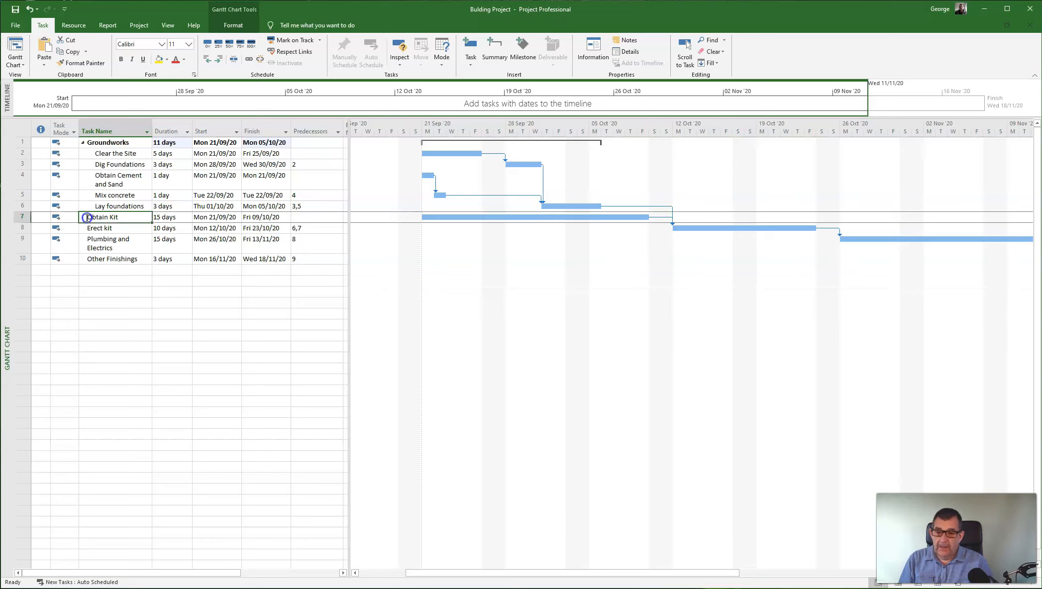
right_click(115, 219)
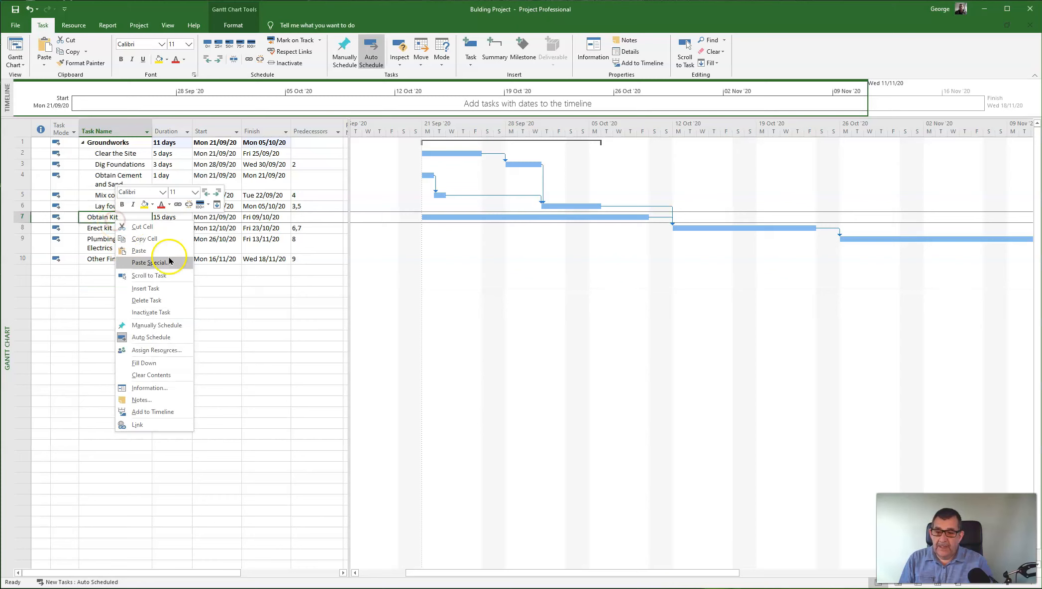
click(142, 289)
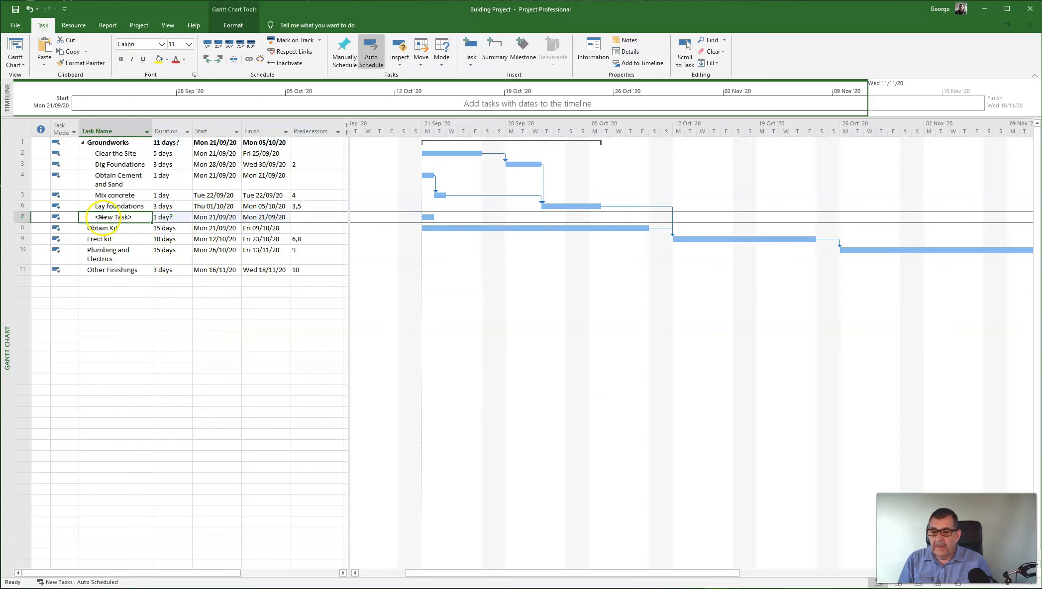
click(141, 215)
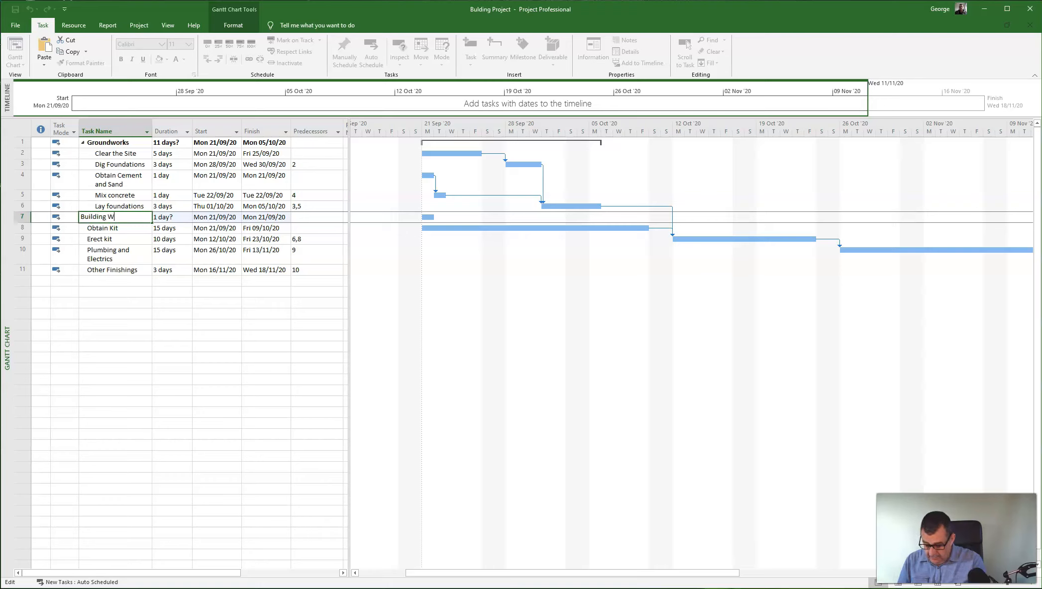
key(Return)
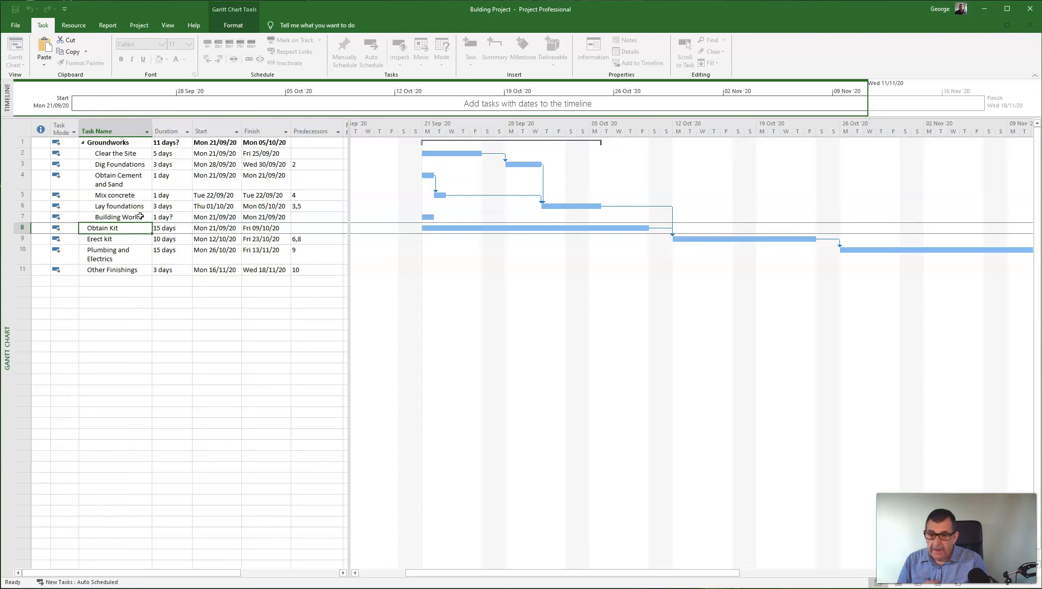
click(141, 216)
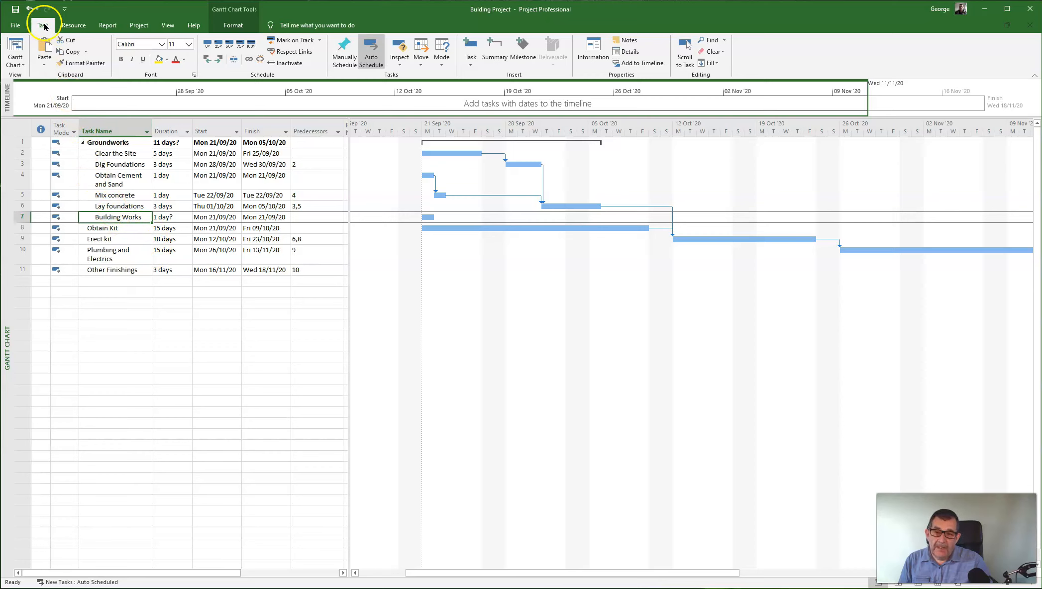
click(205, 61)
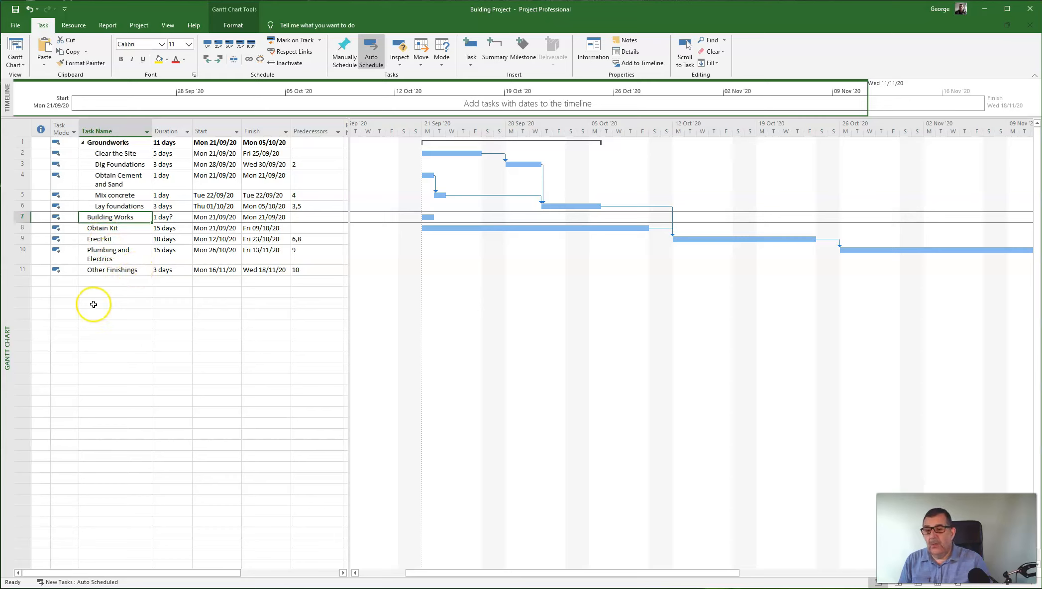
click(132, 336)
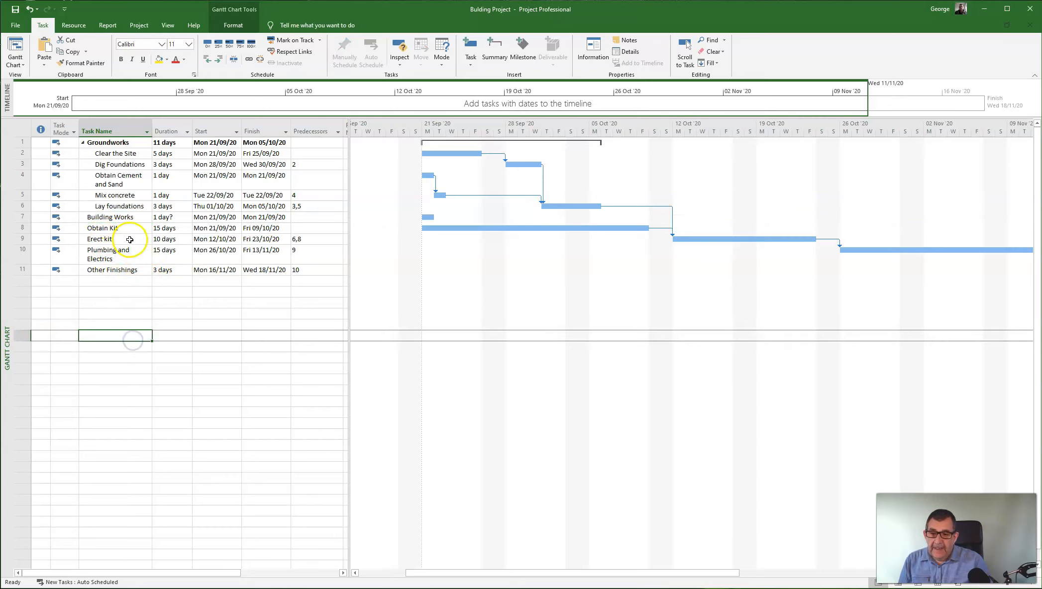
Indent the four tasks from Obtain Kit through Other Finishings as subtasks of Building Works.
drag(141, 228, 133, 269)
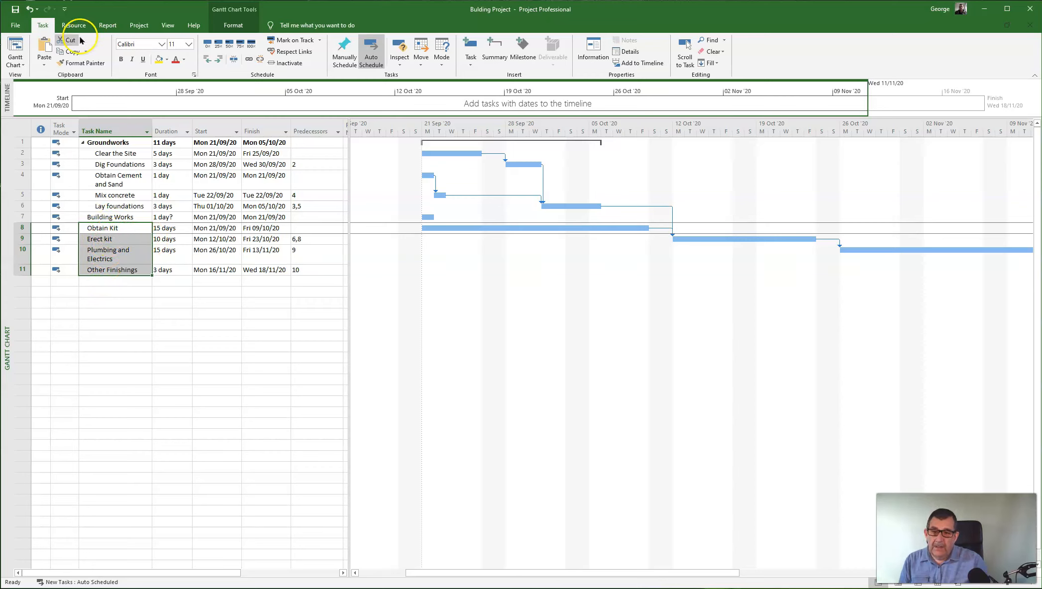
click(219, 60)
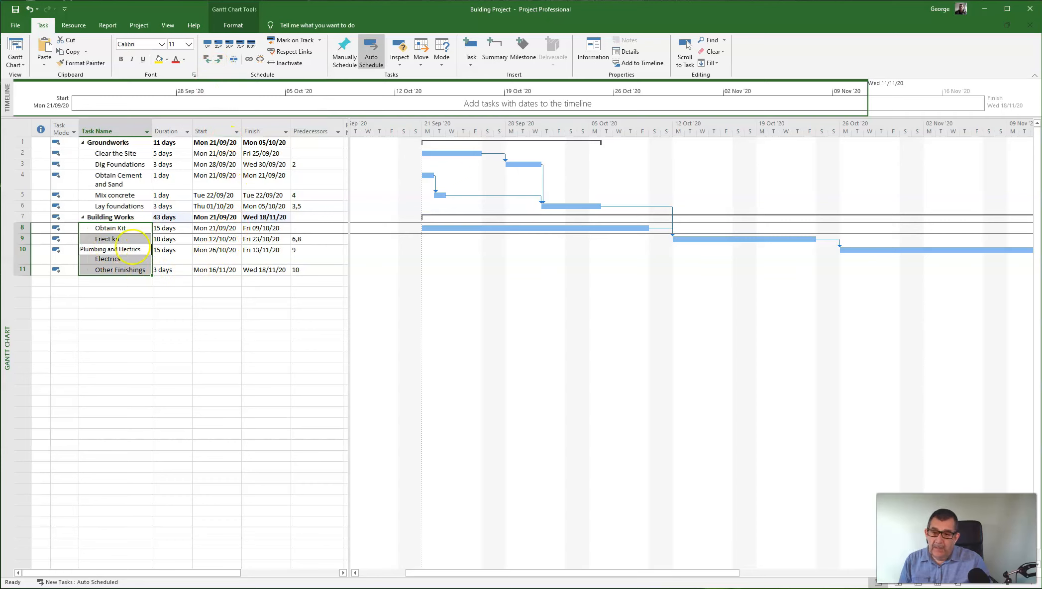
click(130, 334)
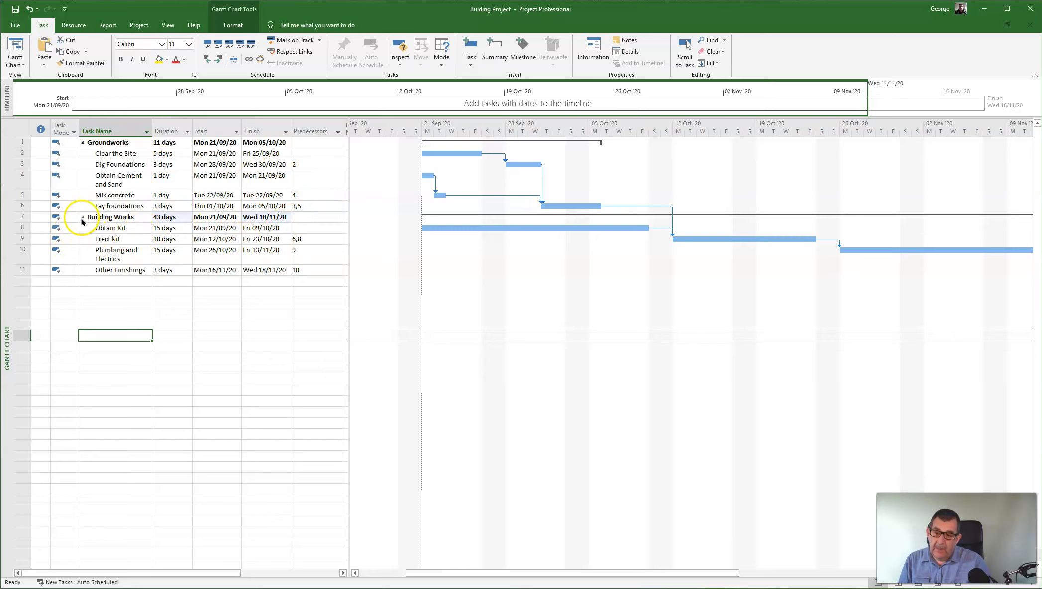
Collapse the Building Works and Groundworks summary tasks to view only their summary bars, and expand both again to show their subtasks.
click(83, 219)
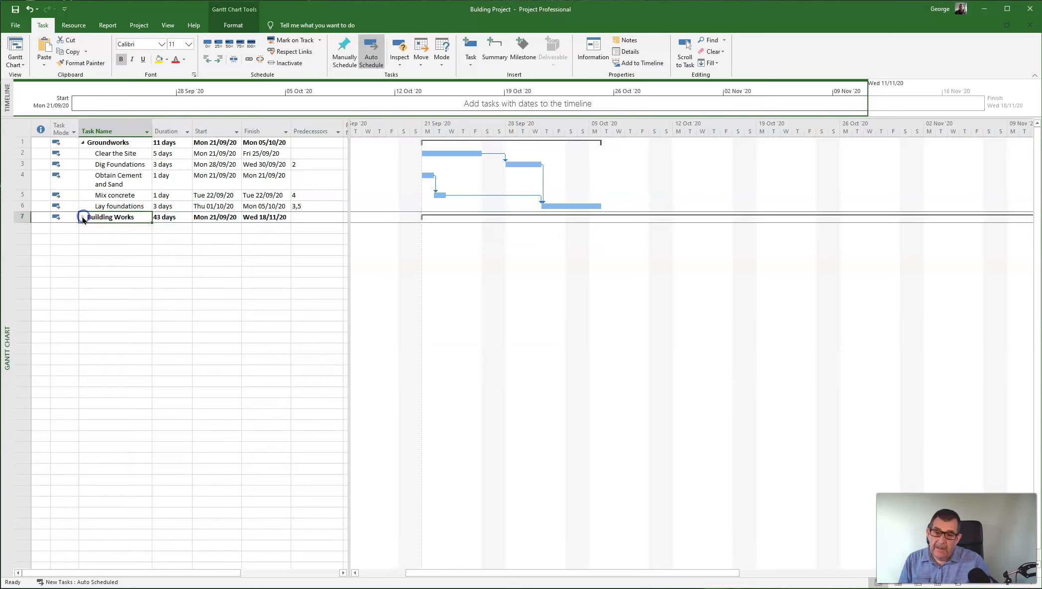
click(83, 144)
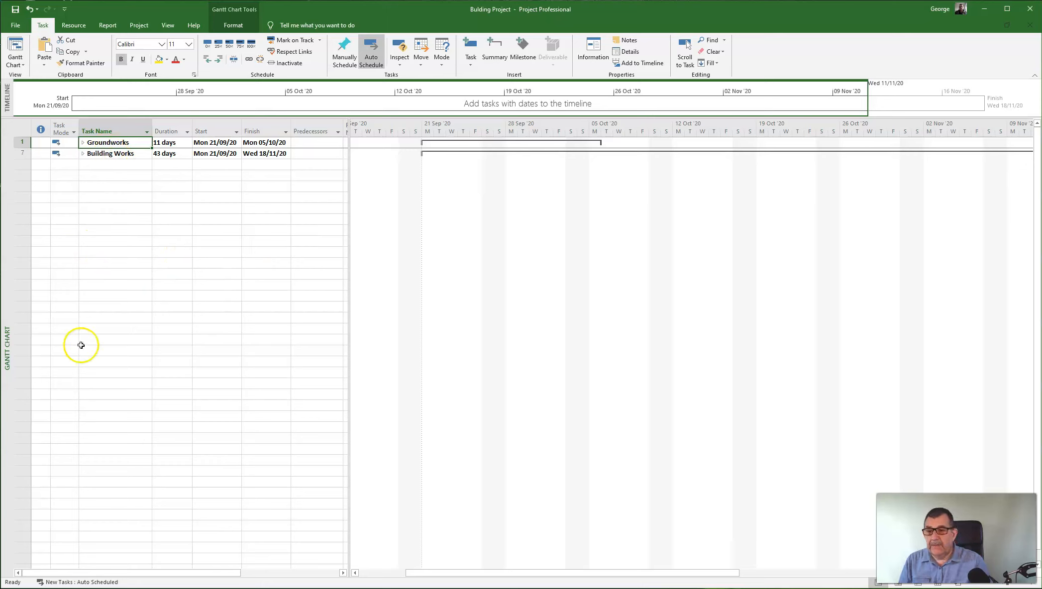
click(83, 143)
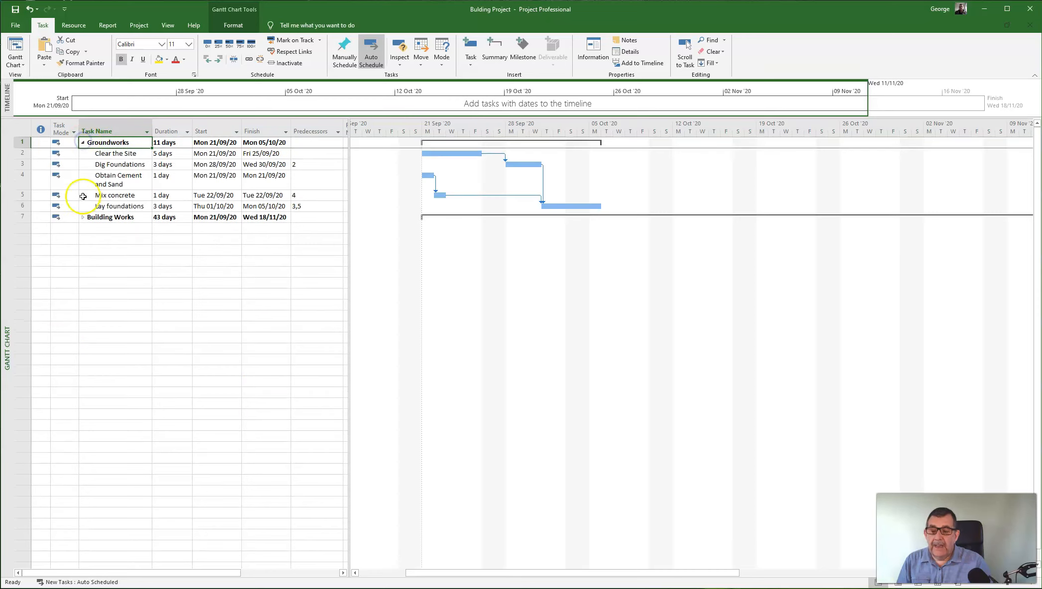
click(83, 218)
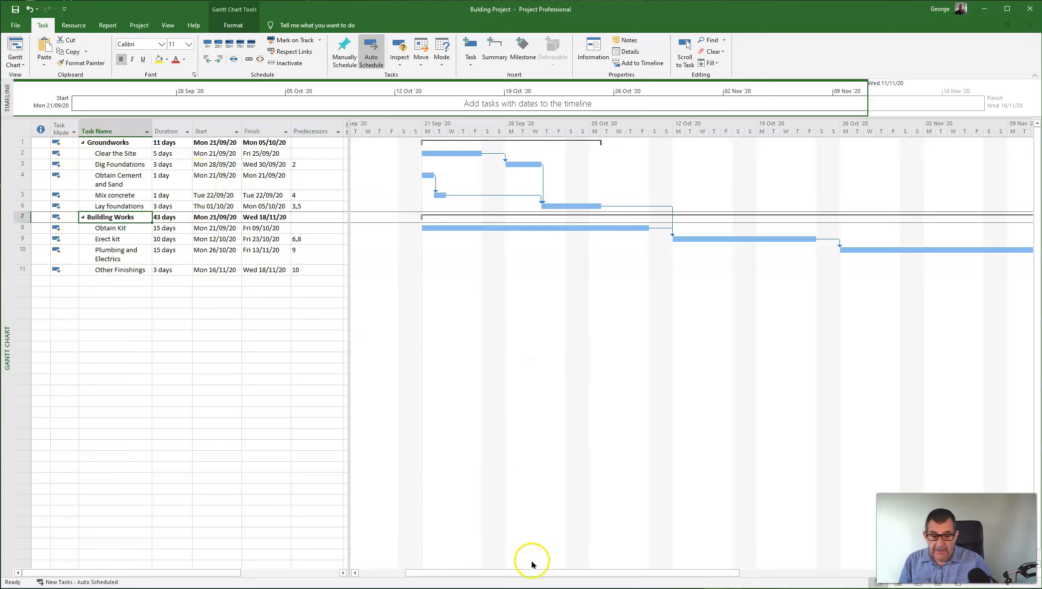
drag(536, 571, 567, 571)
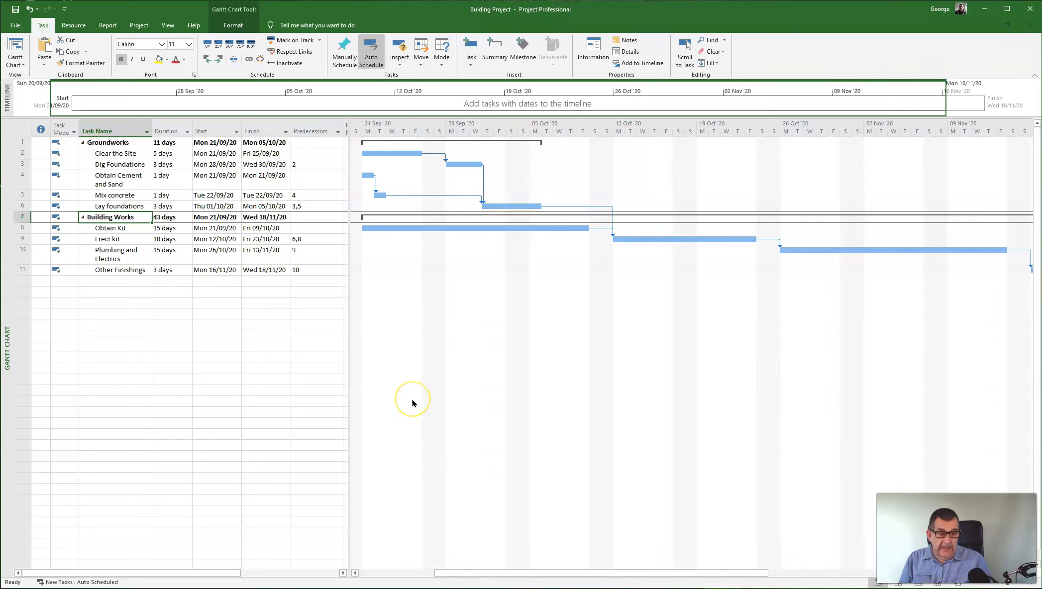